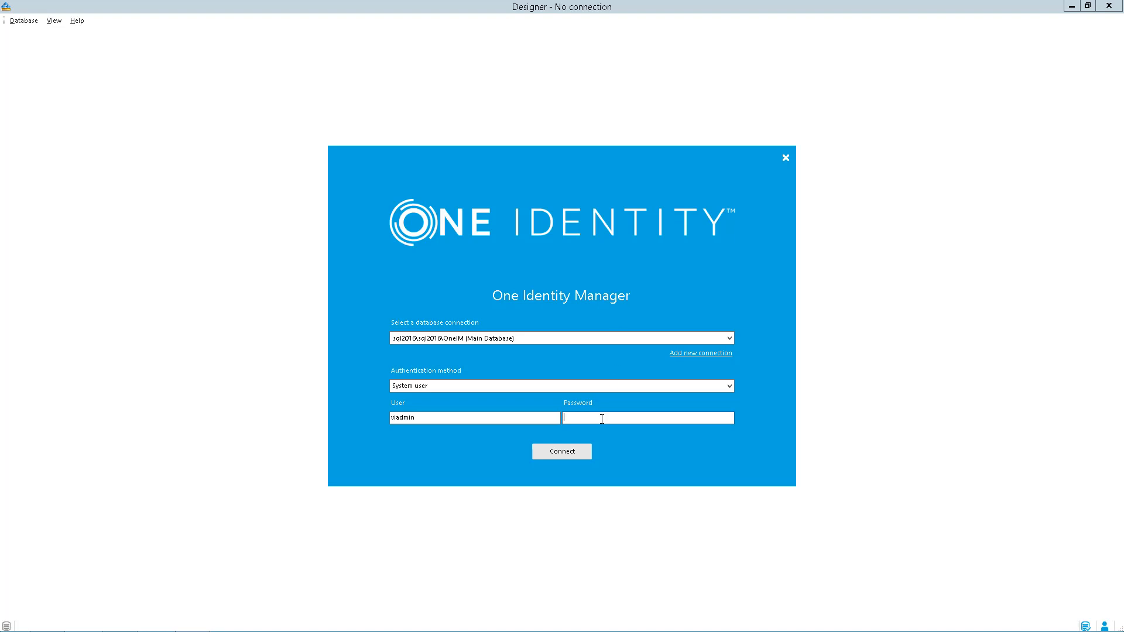
Connect to the OneIM database with the system user's password and open the configuration parameters for editing
text(••••••)
key(Return)
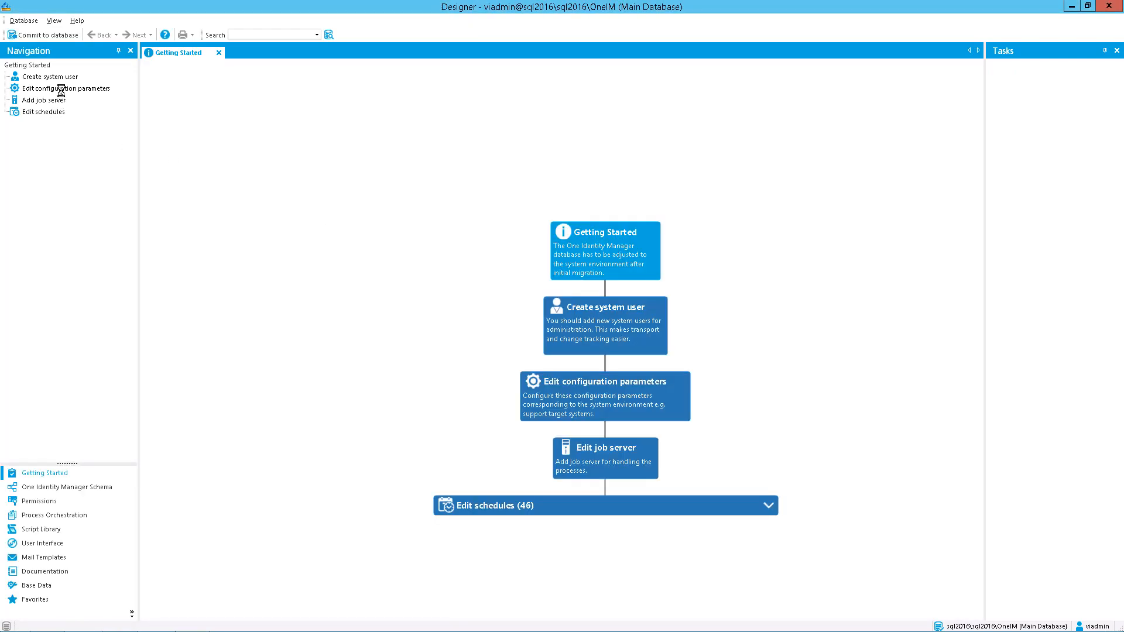
click(61, 89)
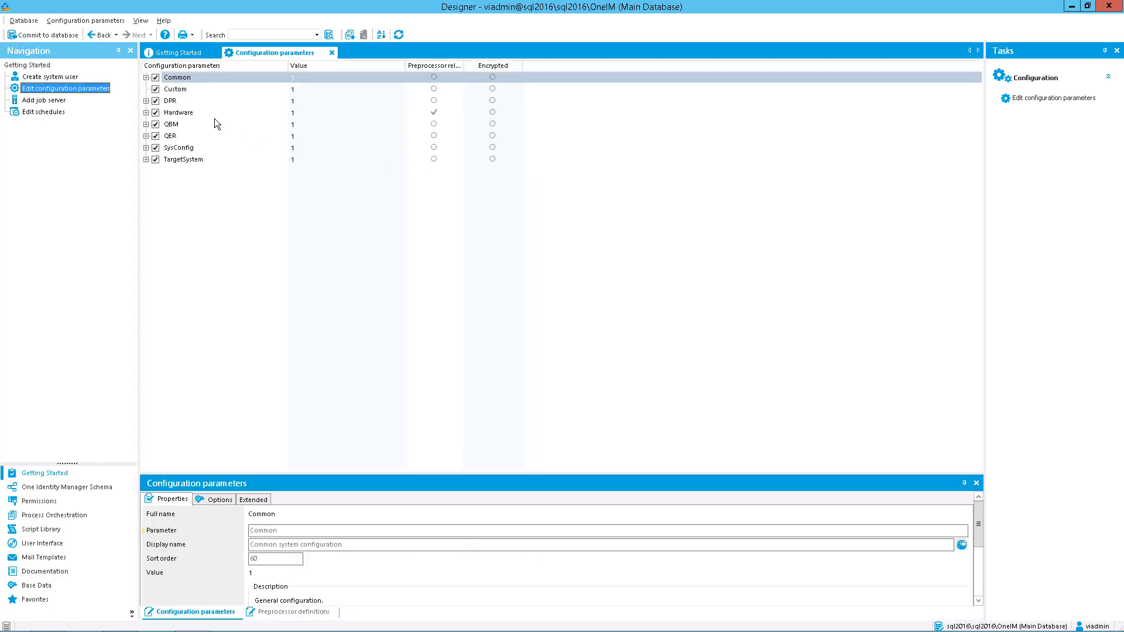
Expand Common\Autoupdate and examine the selectable values of the AllowOutOfTimeApps parameter
click(145, 77)
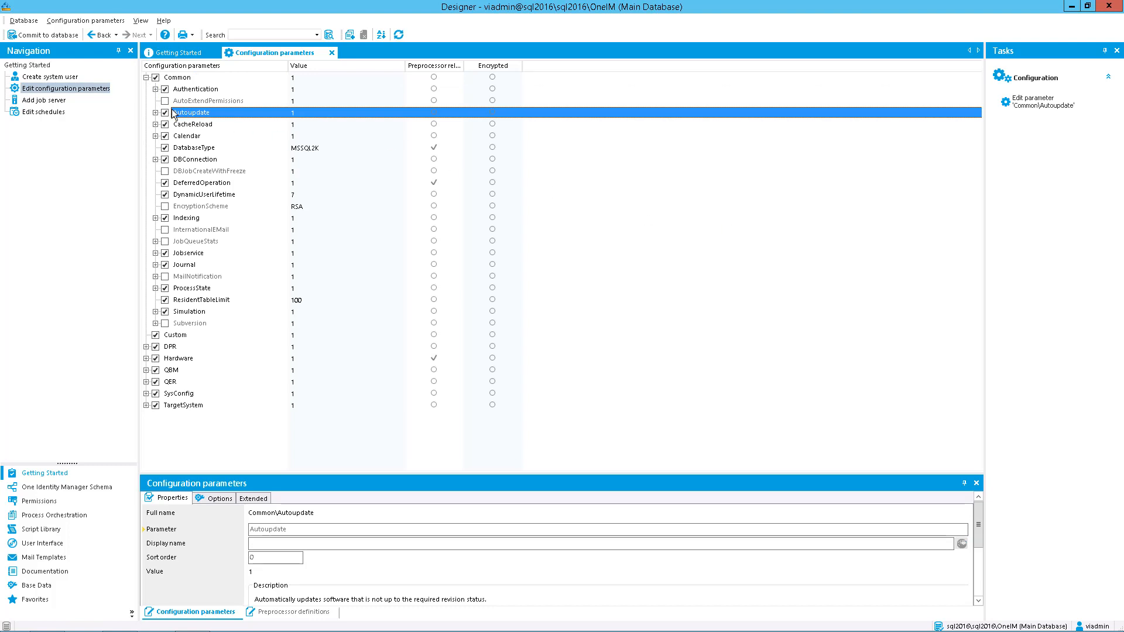
click(156, 114)
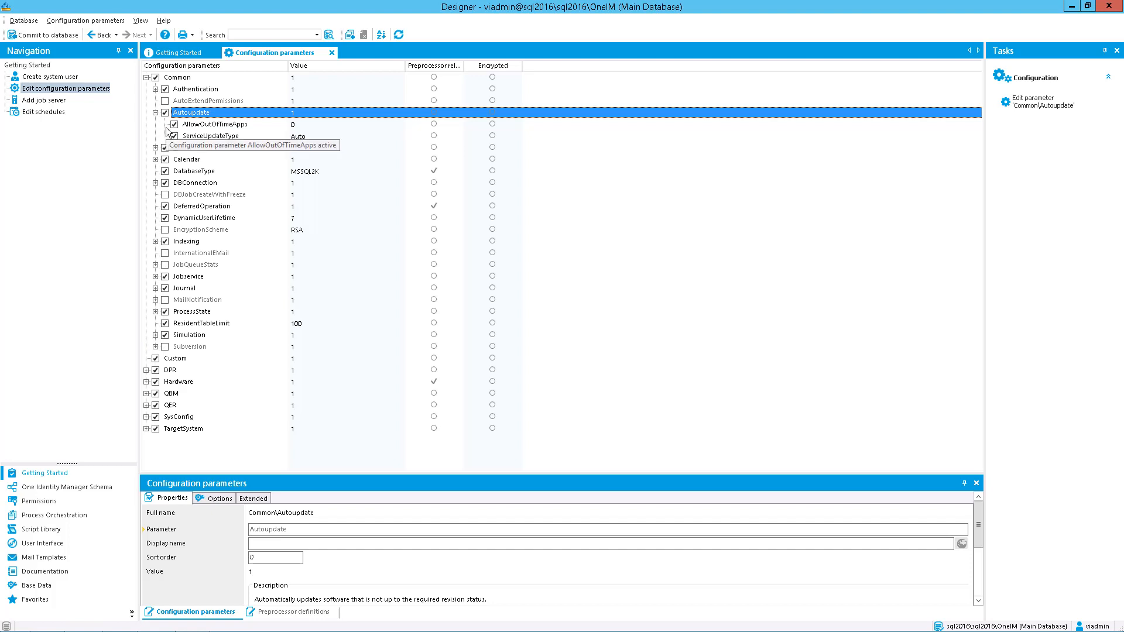
click(212, 124)
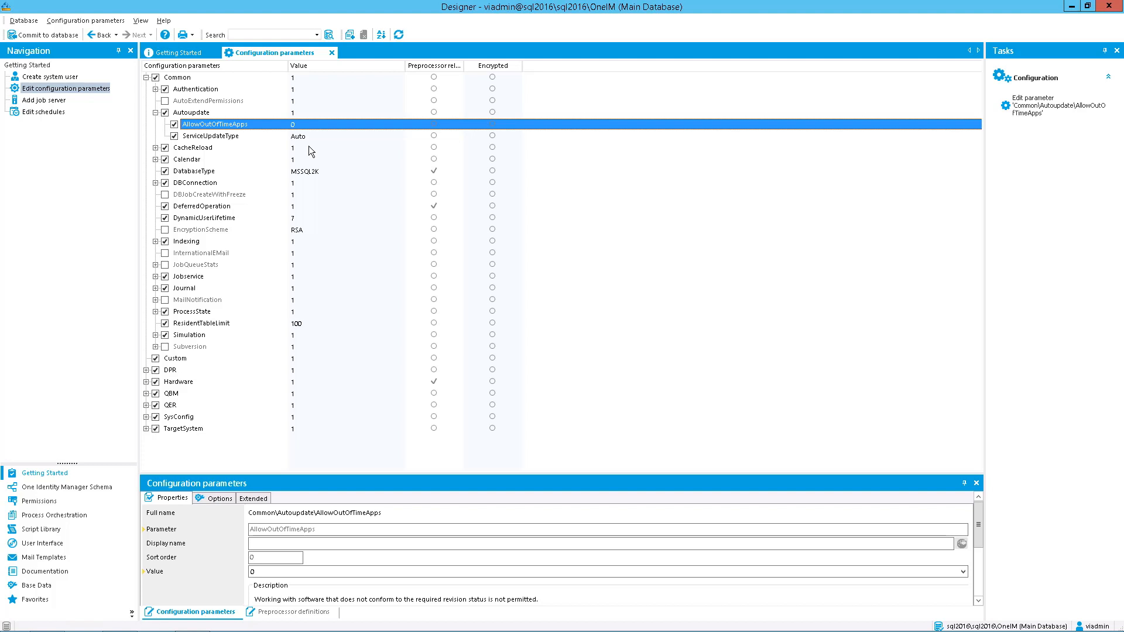
click(963, 572)
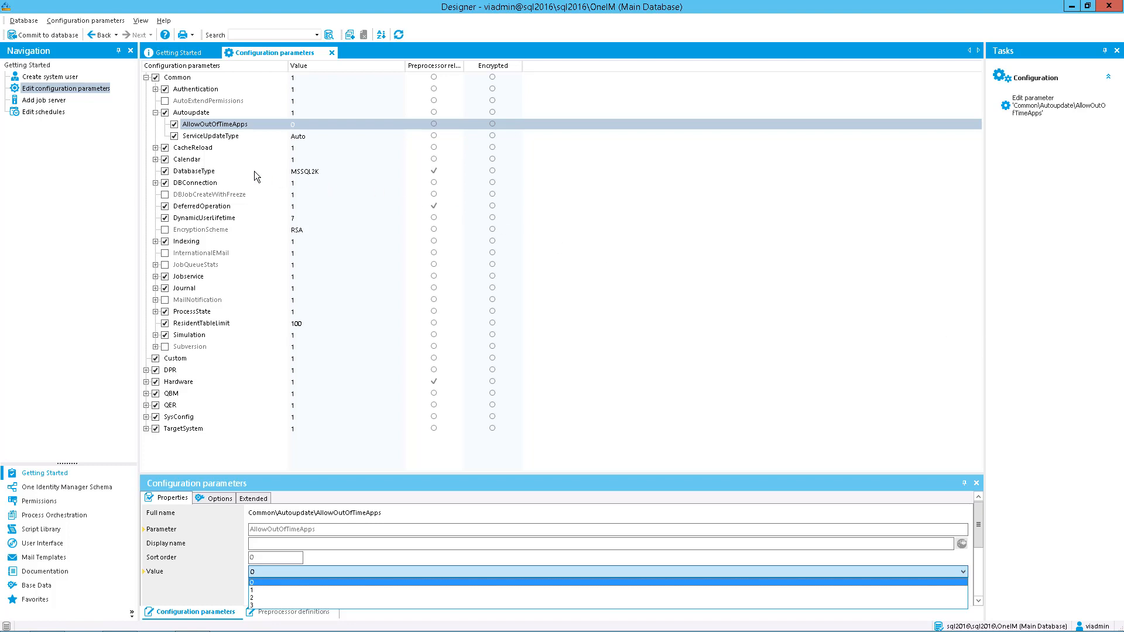
Examine the selectable values of the ServiceUpdateType parameter without changing it, and open the Add job server entry
click(430, 138)
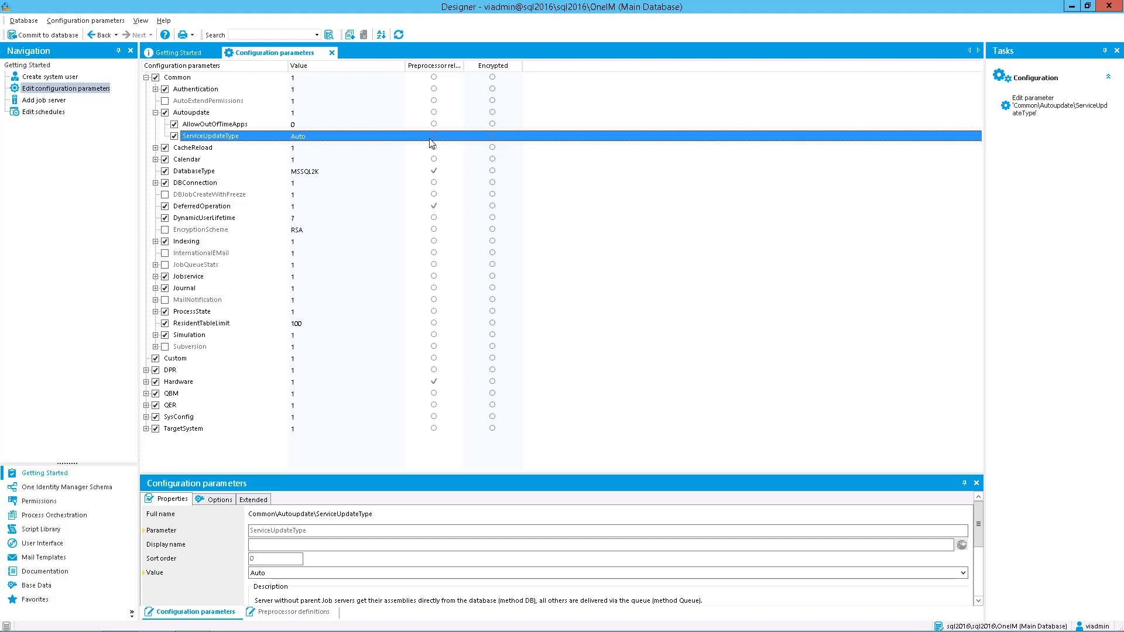
click(963, 573)
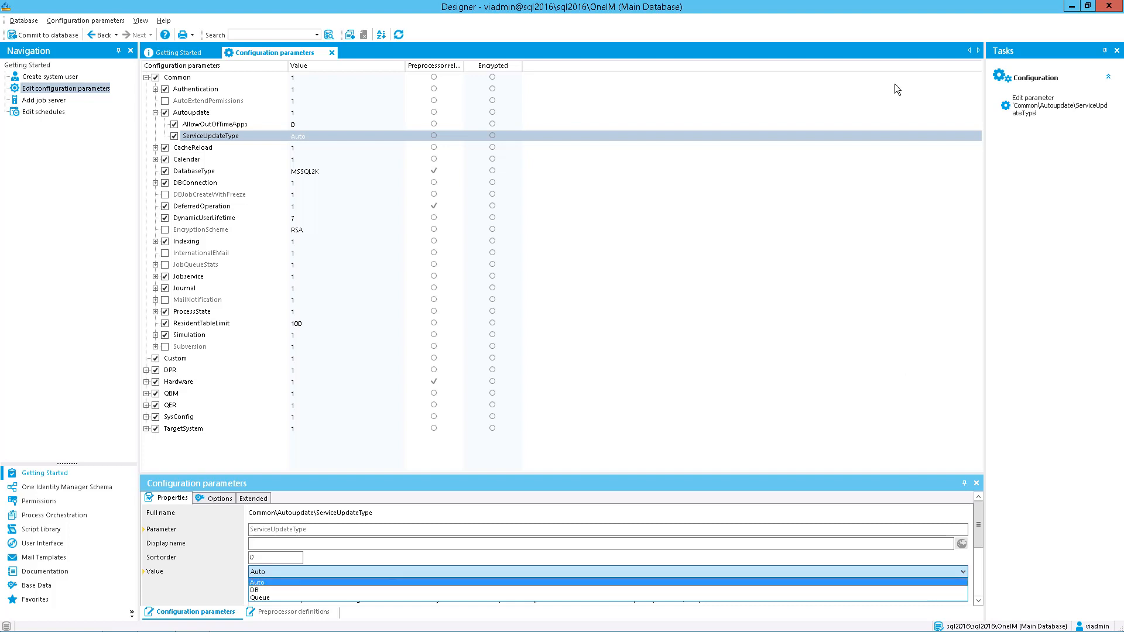
mouse_move(520, 1)
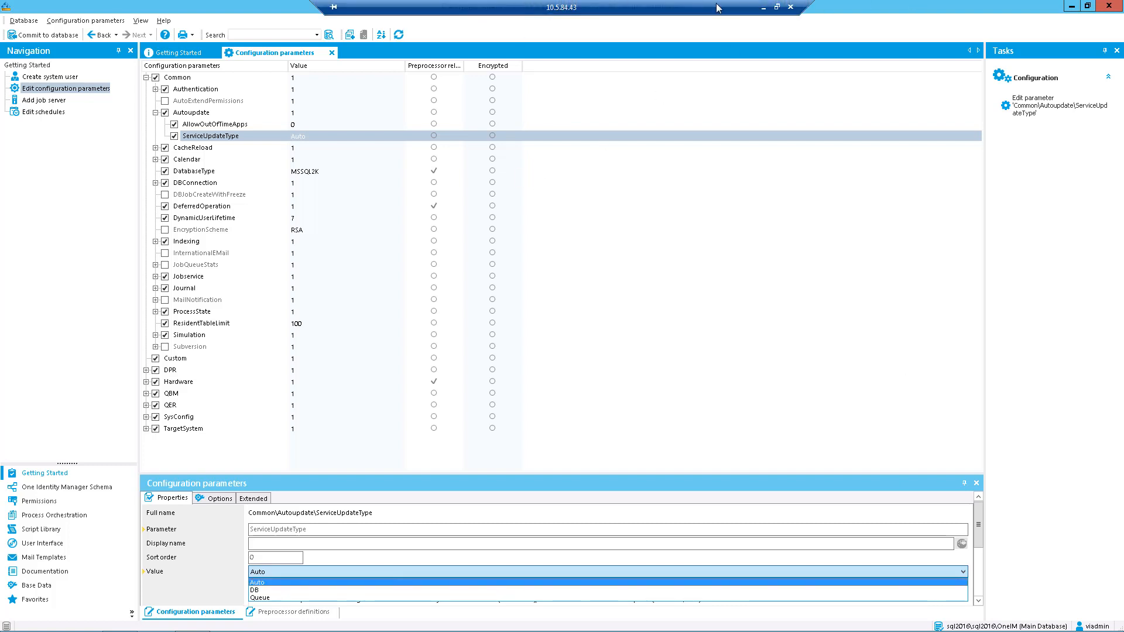
click(289, 136)
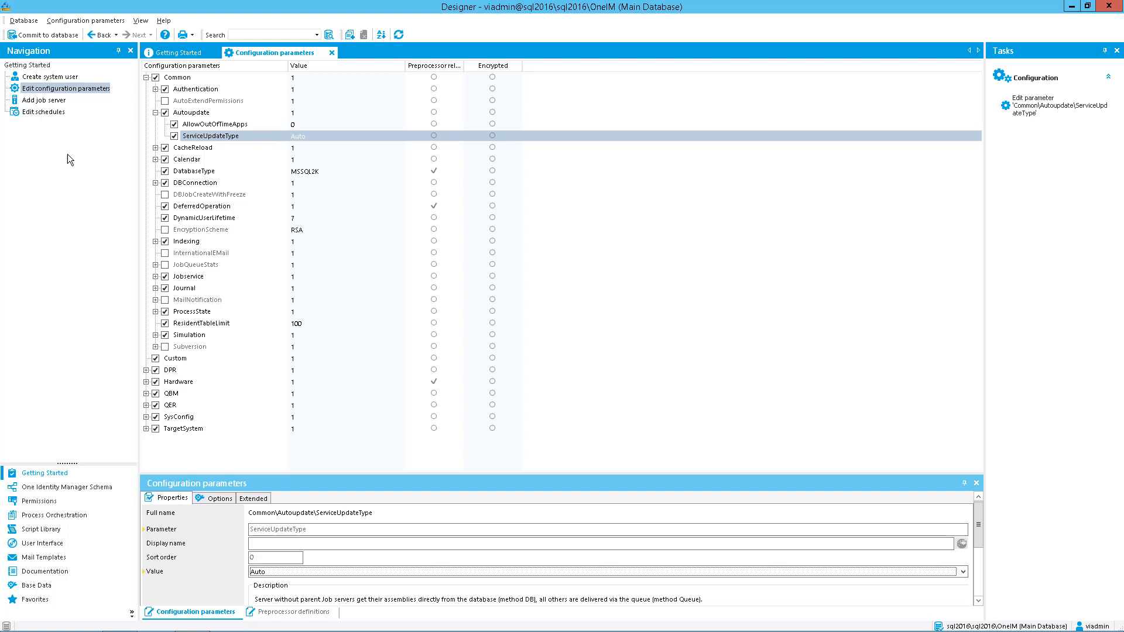
click(38, 100)
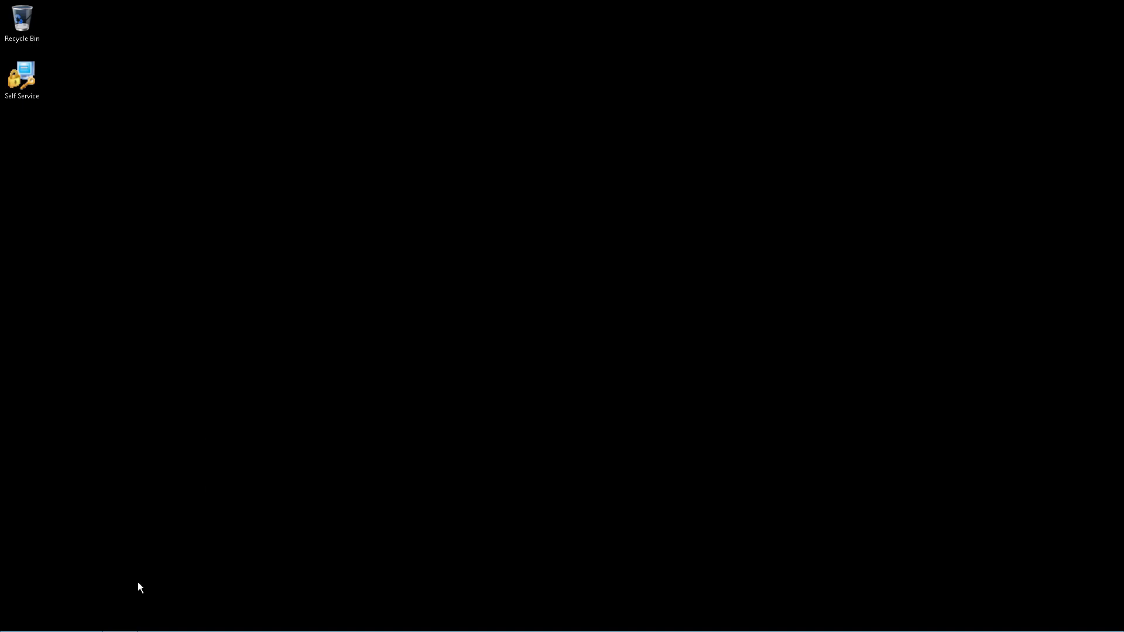
Switch to File Explorer and browse to the folder C:\inetpub\wwwroot\IdentityManager\bin
click(119, 620)
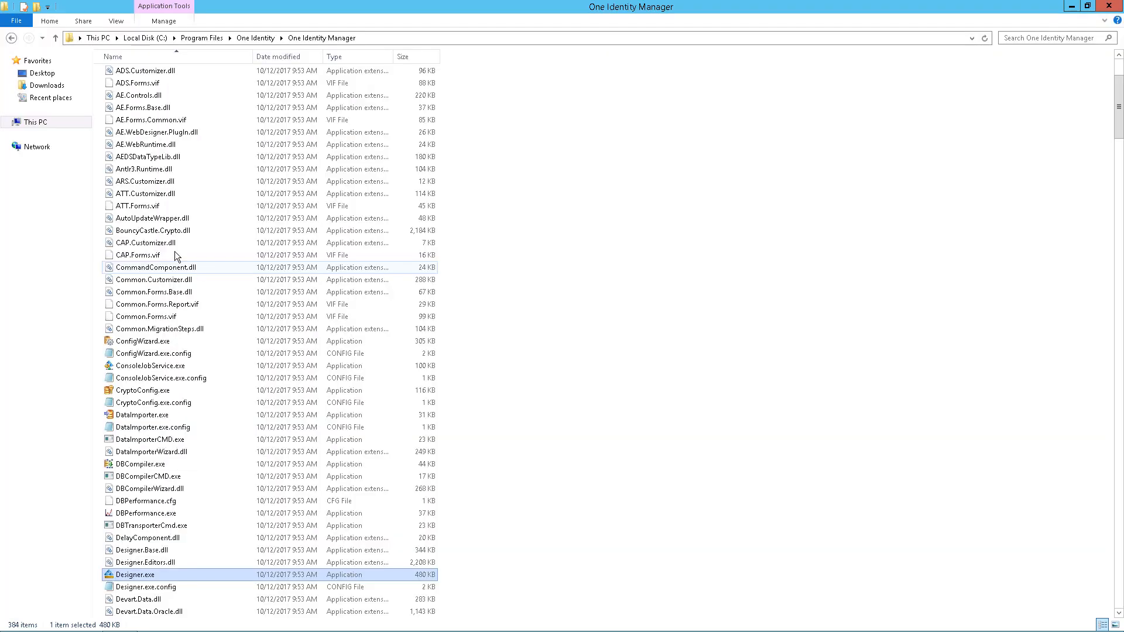
click(36, 123)
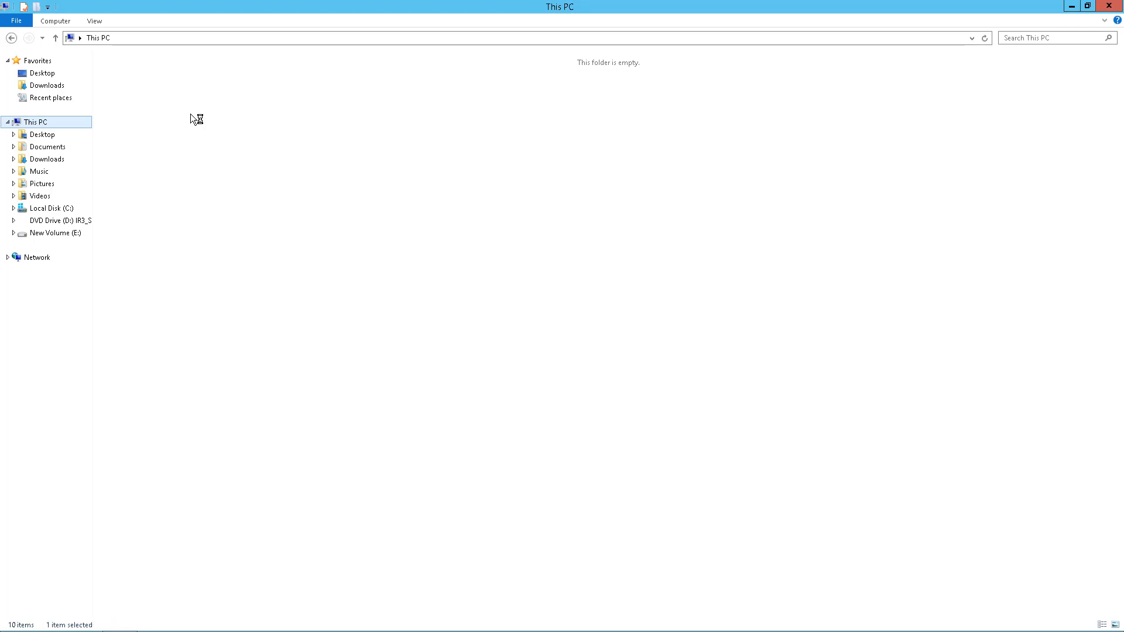
double_click(272, 134)
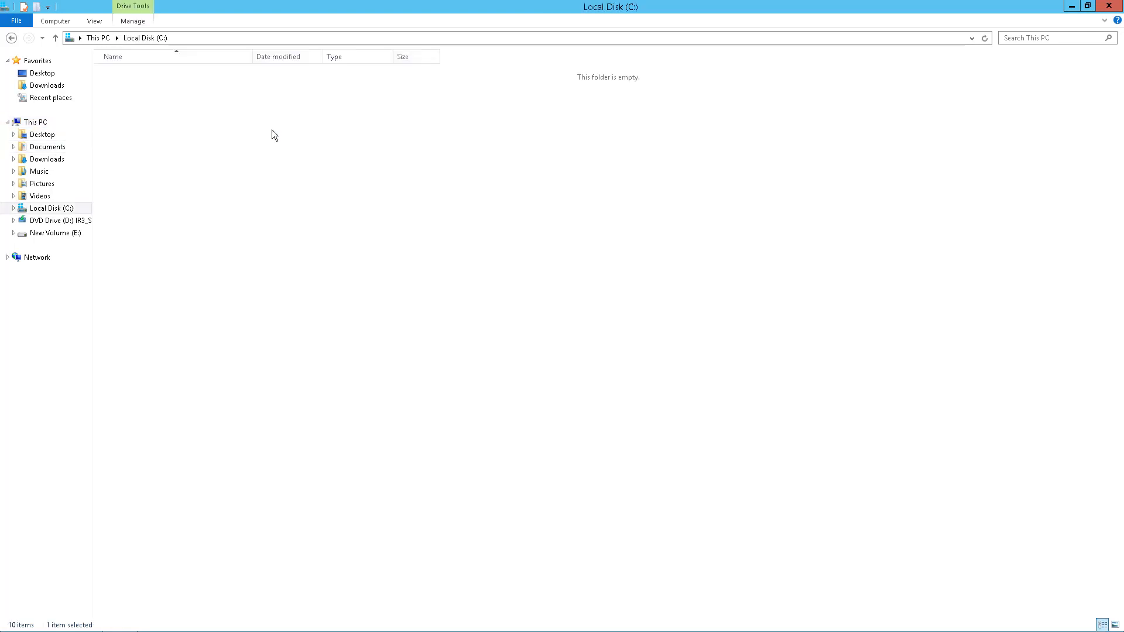
double_click(131, 98)
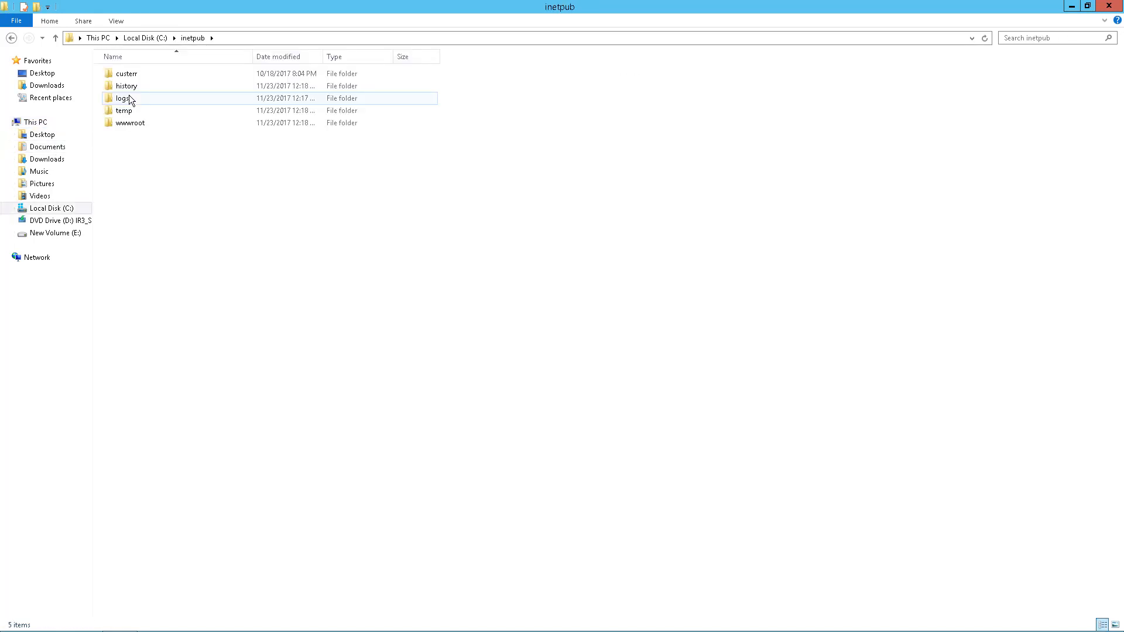
double_click(134, 122)
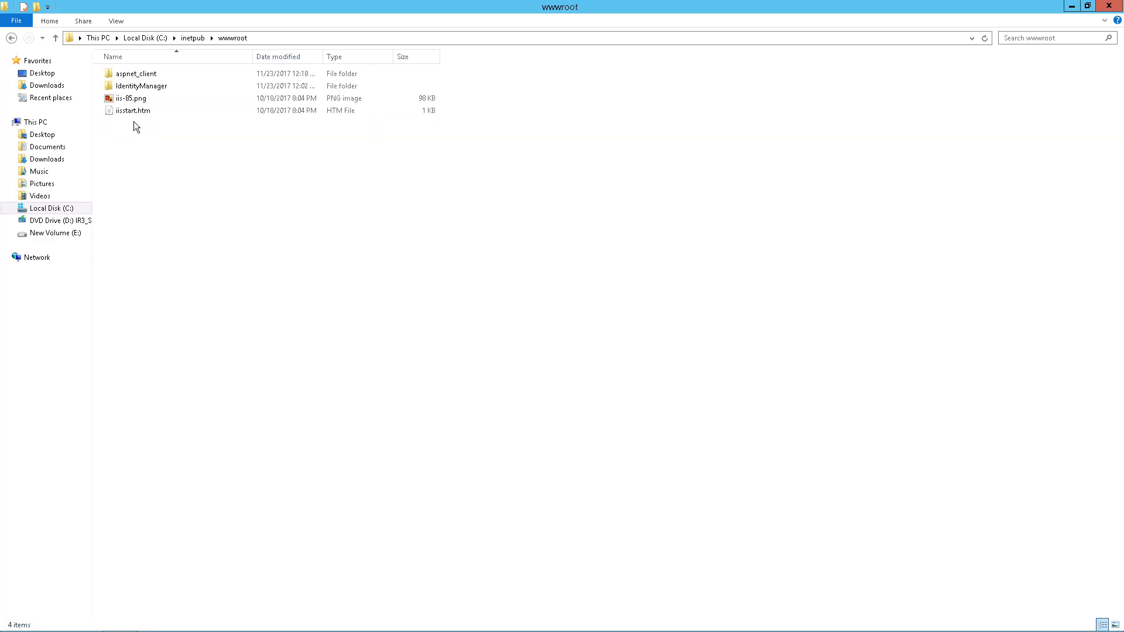
click(155, 91)
double_click(153, 86)
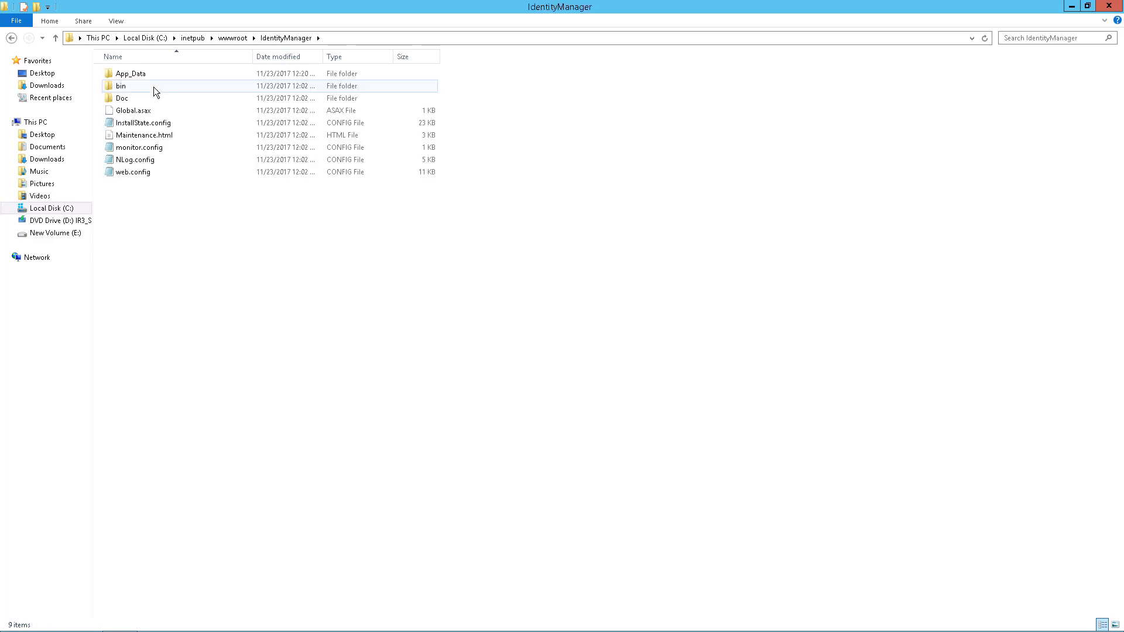
double_click(153, 87)
Find WebDesigner.ConfigFileEditor.exe in the bin folder and launch it
click(175, 282)
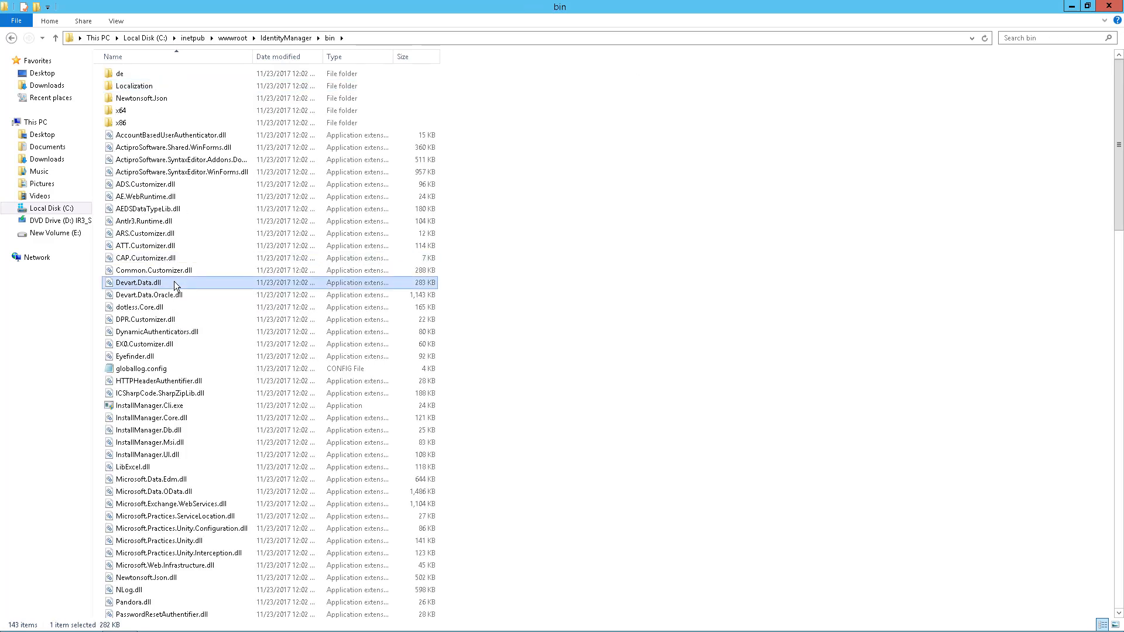
key(w)
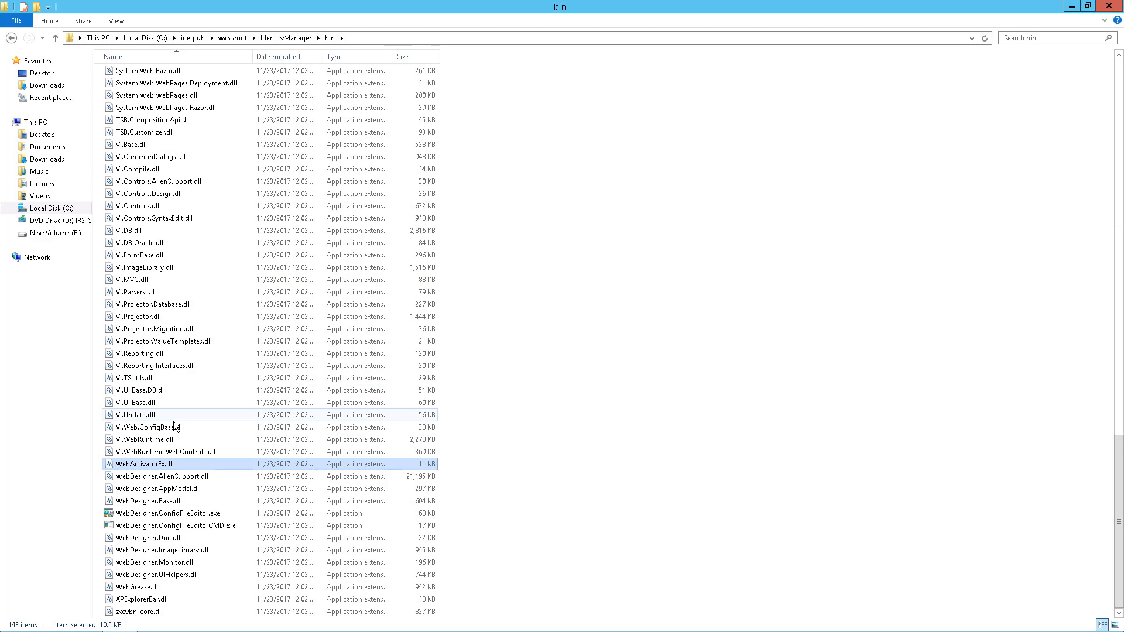
double_click(176, 513)
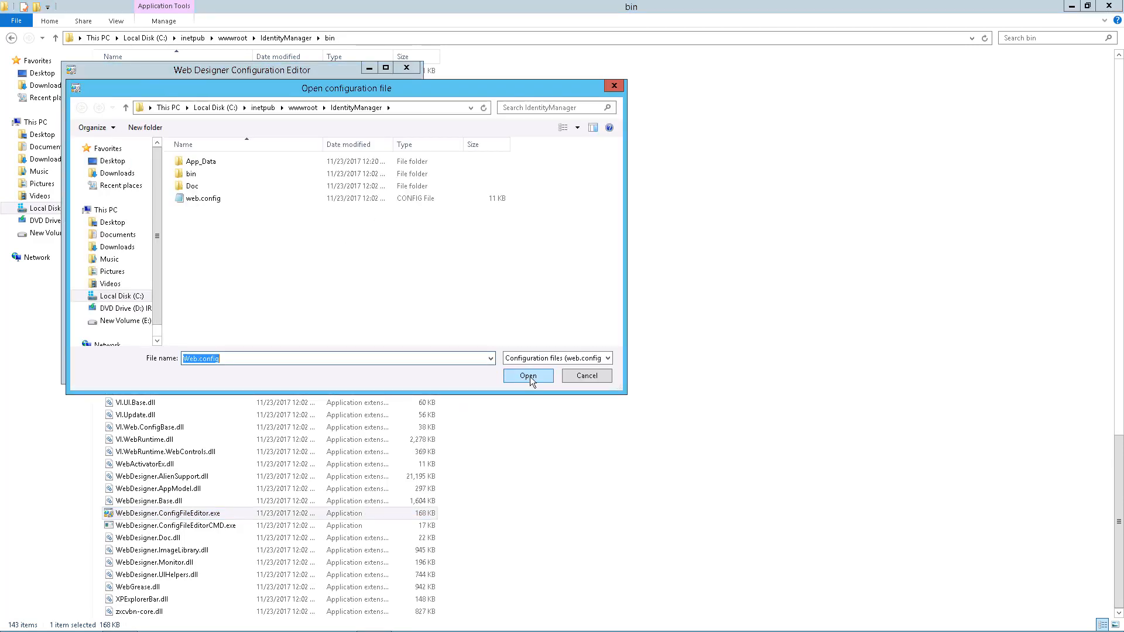
Load the Web.config file from the IdentityManager folder and log in to its database with the system user's password
click(529, 376)
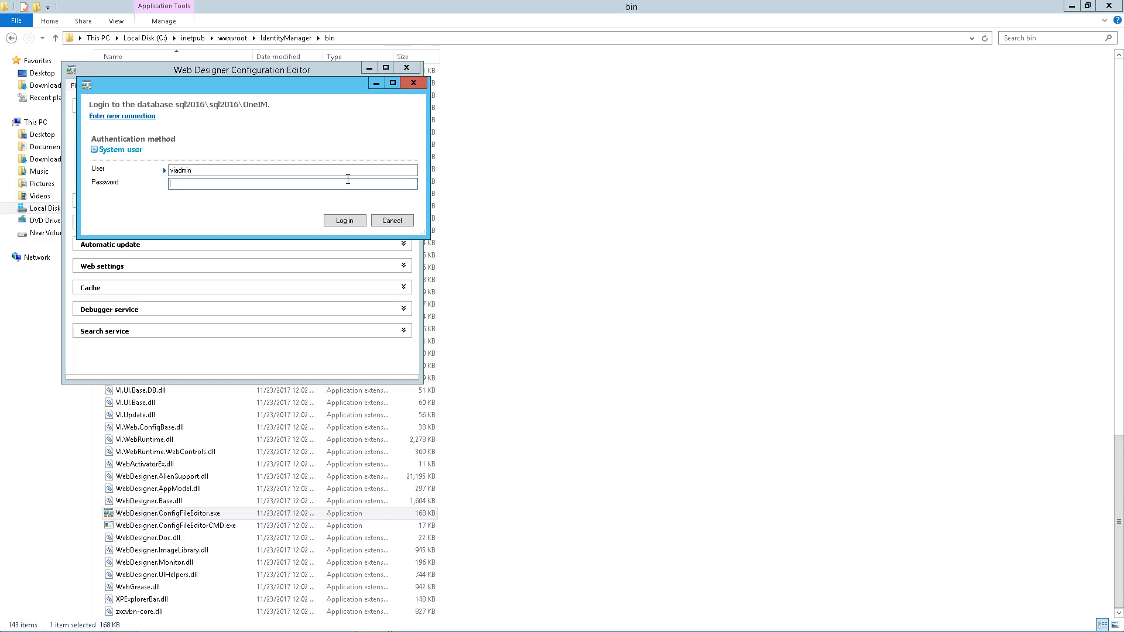
text(••••••••)
click(351, 221)
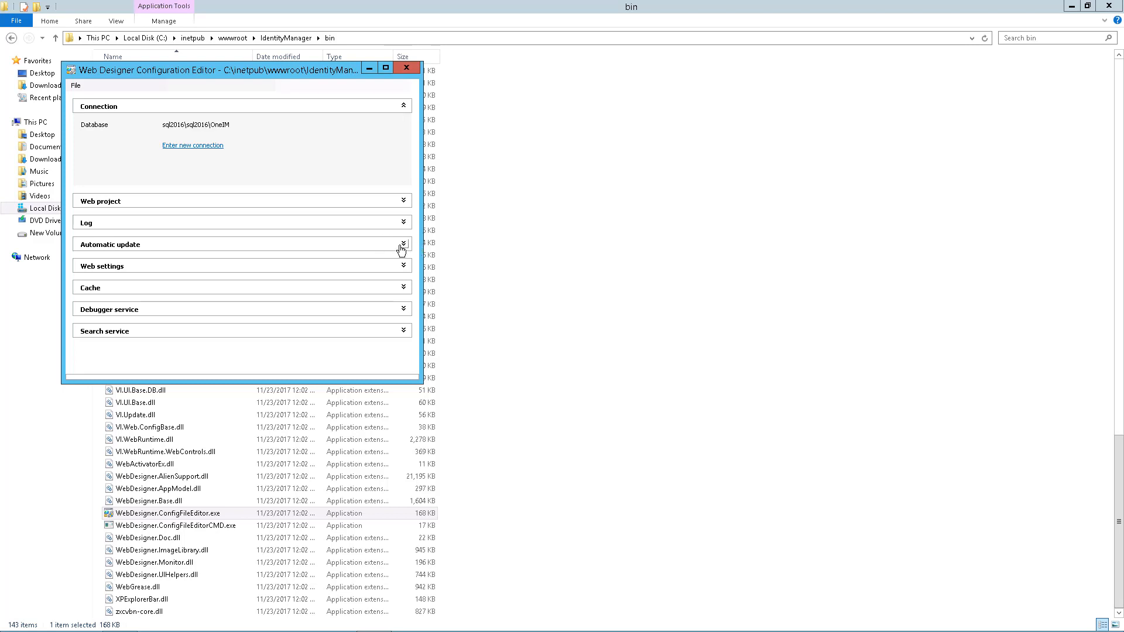
Examine the web application's Automatic update settings and close the Web Designer Configuration Editor
click(403, 245)
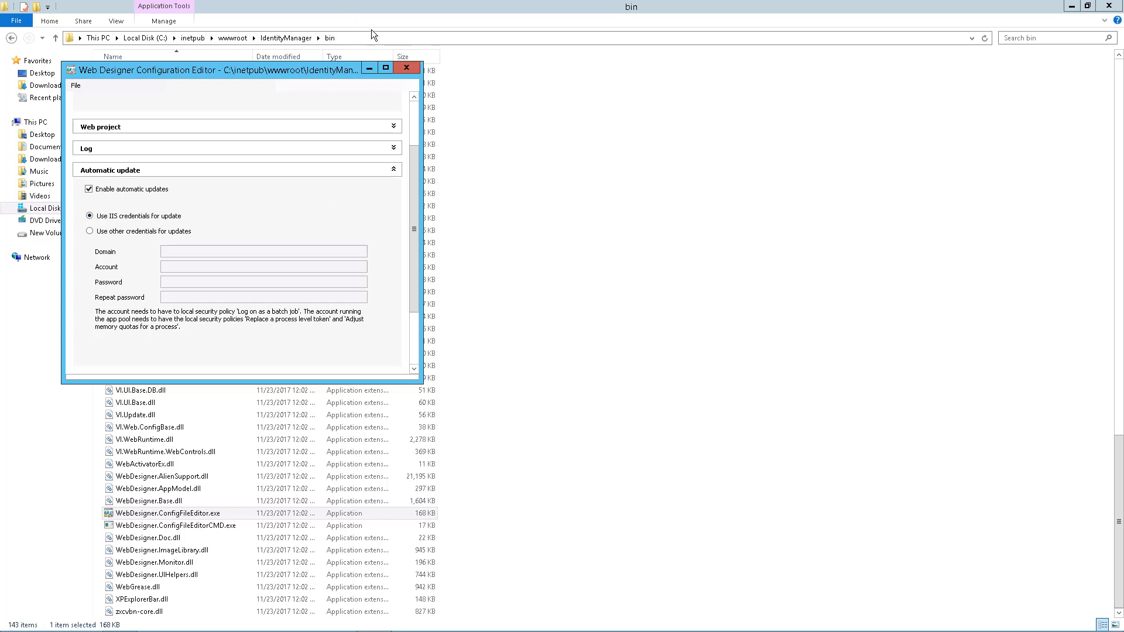
click(407, 68)
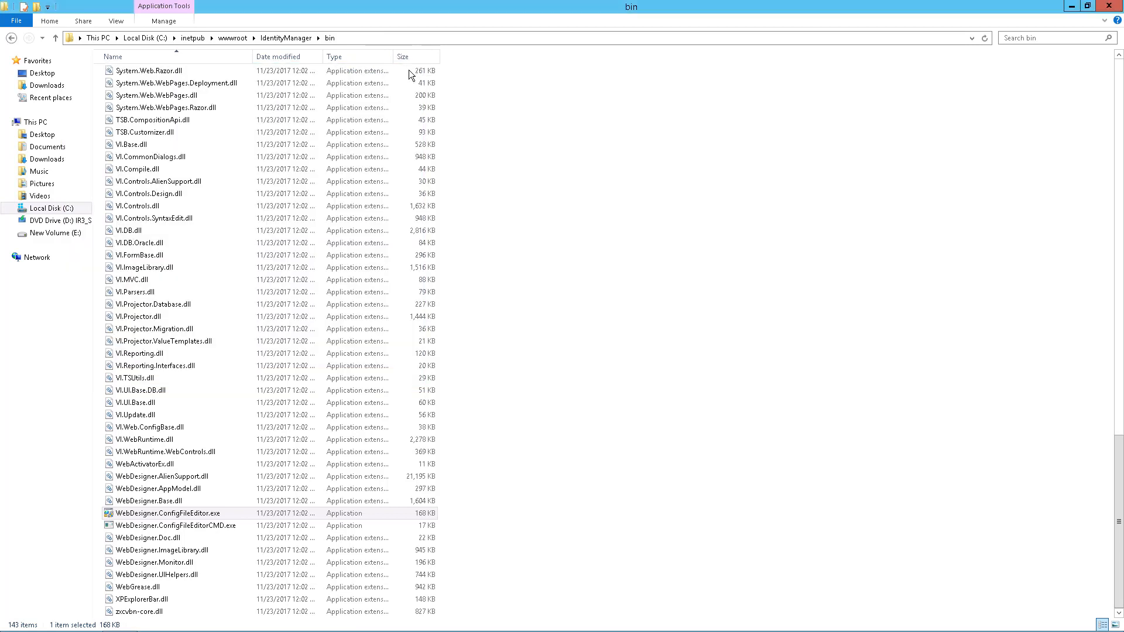
Browse to the folder C:\Program Files\One Identity\One Identity Manager
click(51, 208)
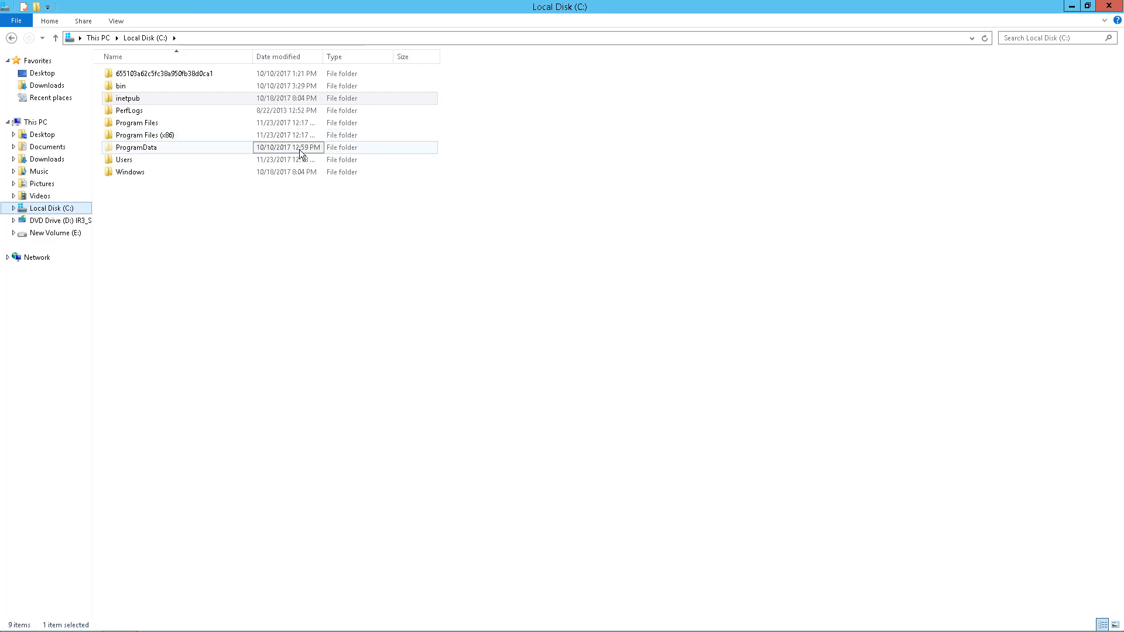
double_click(144, 123)
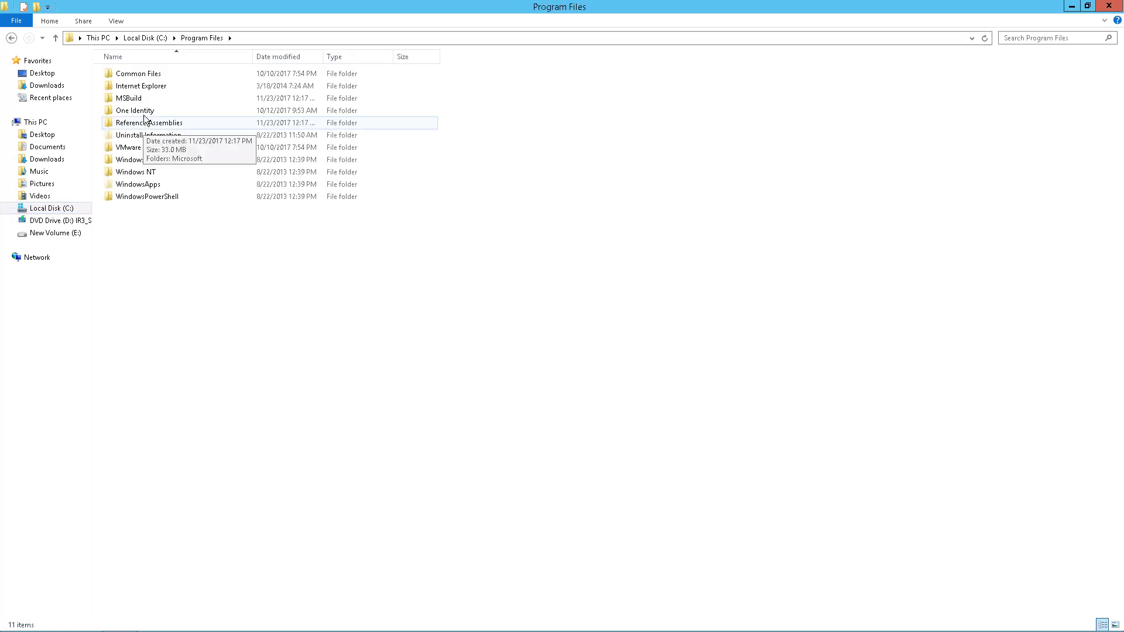
double_click(135, 110)
click(154, 73)
double_click(153, 72)
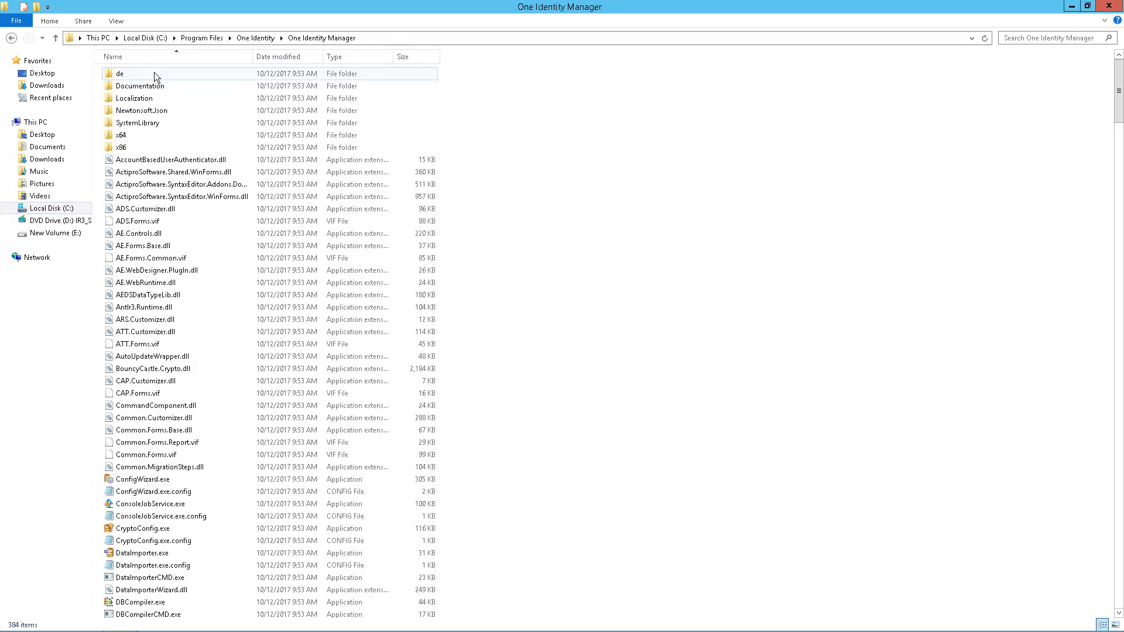
Launch JobQueueInfo.exe and connect to the OneIM database with the system user's password
click(140, 262)
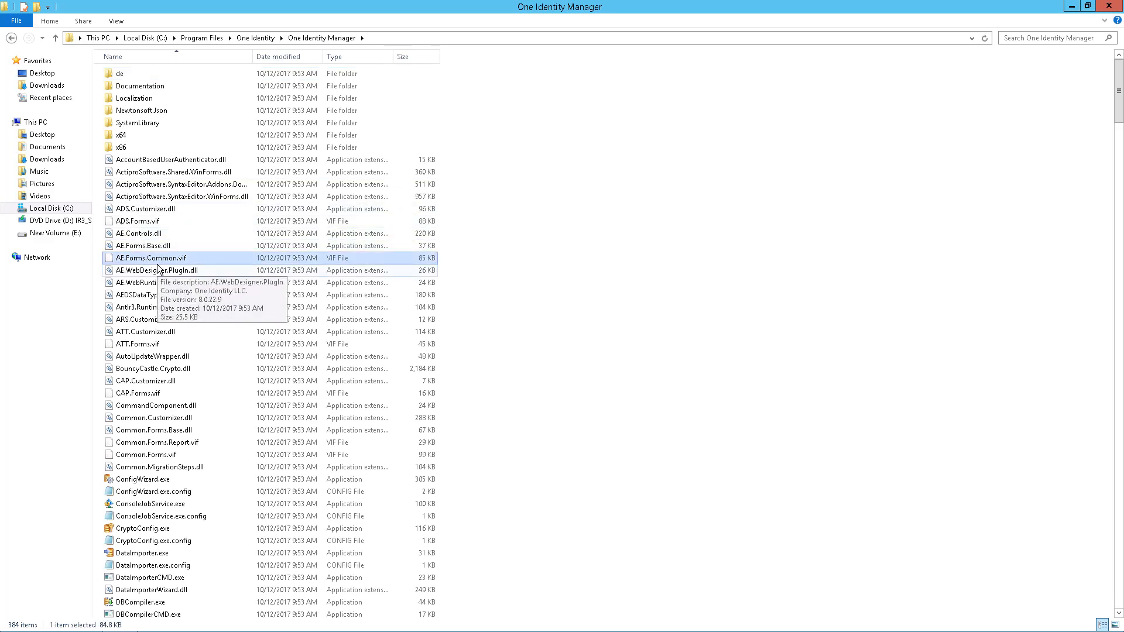
key(j)
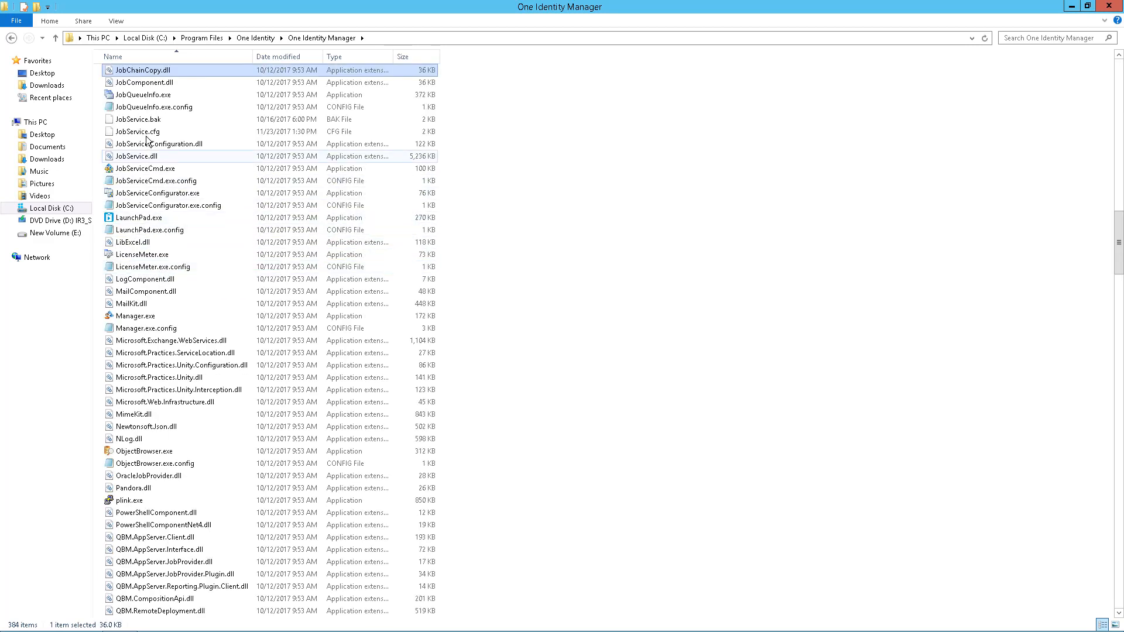
double_click(148, 95)
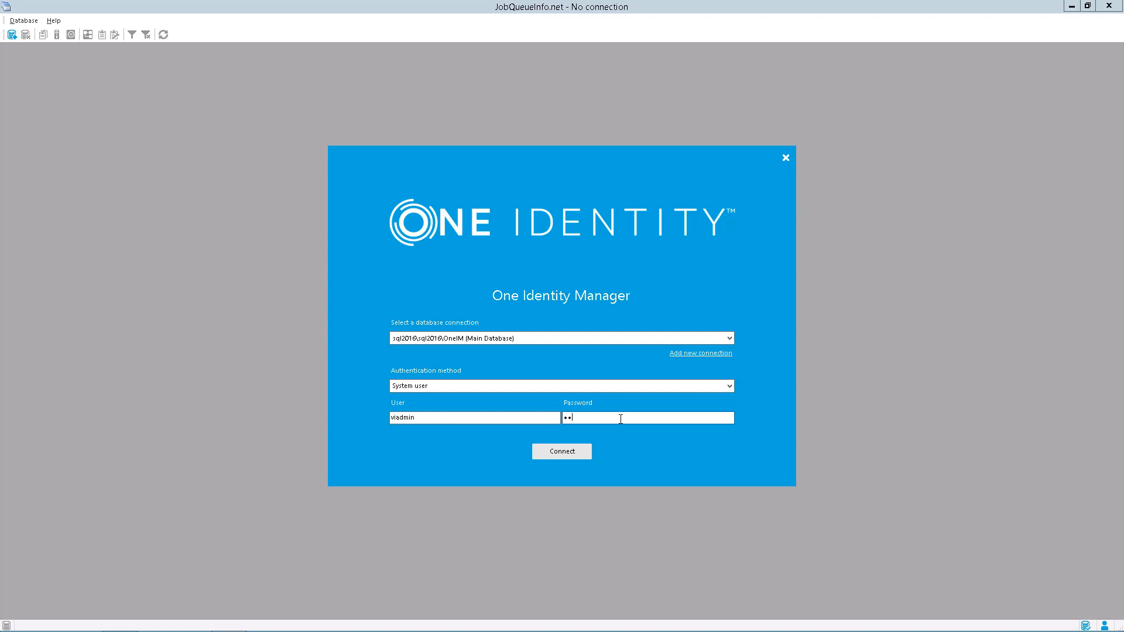
text(••••)
key(Return)
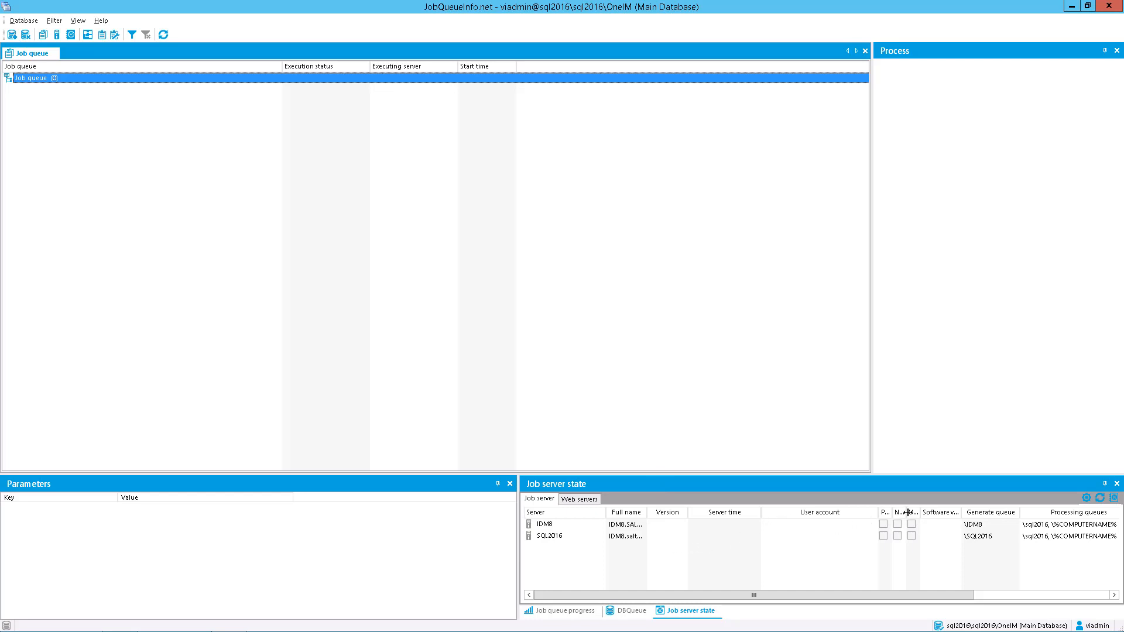
Widen the job servers' No auto update column to read it, and check the web servers list with a widened URL column
click(945, 511)
drag(946, 510, 986, 510)
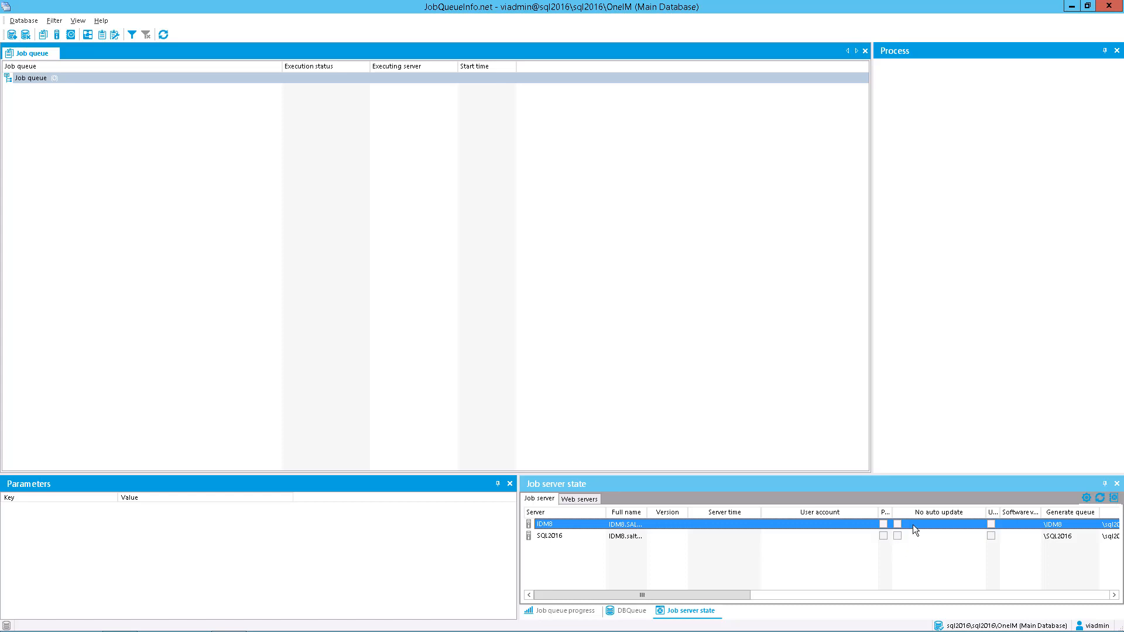
click(592, 498)
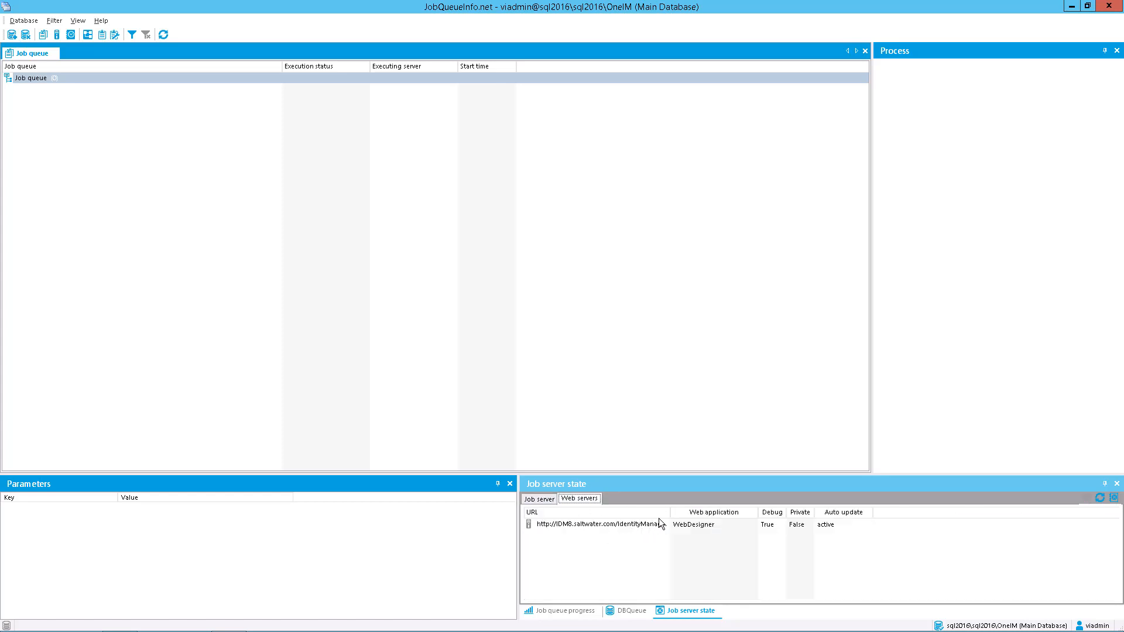
drag(679, 513, 705, 515)
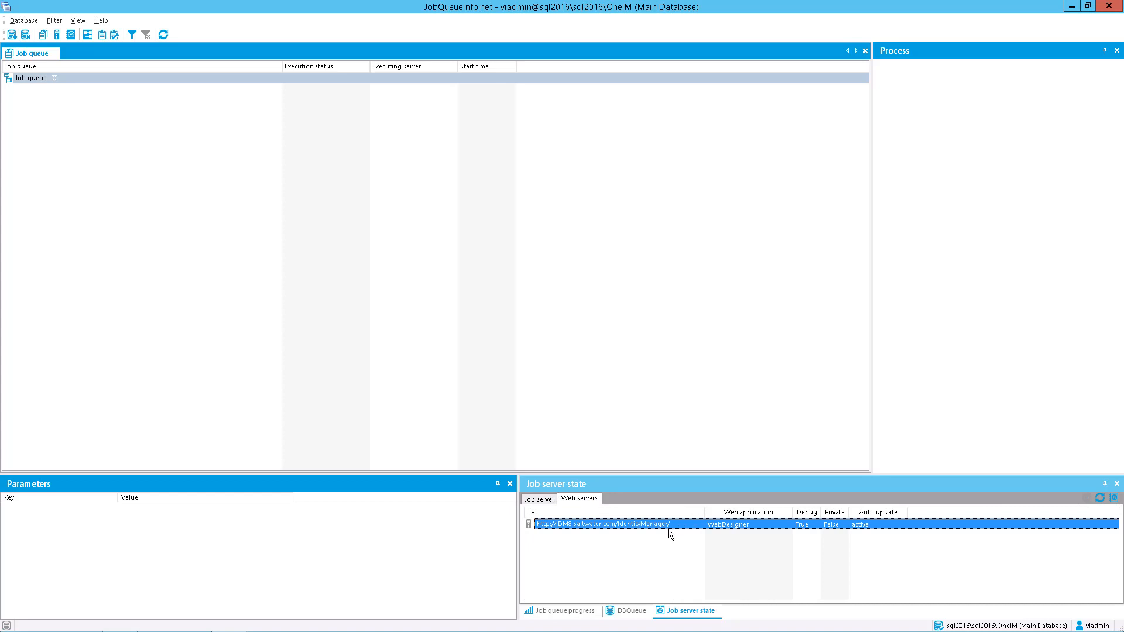